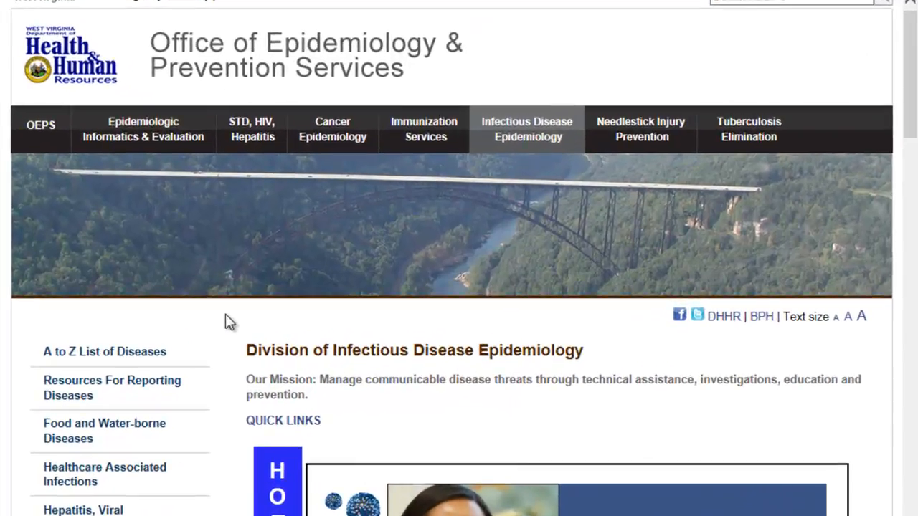
Step: Scroll the Infectious Disease Epidemiology page and go to WVEDSS in the left menu
scroll(224, 322, "down", 5)
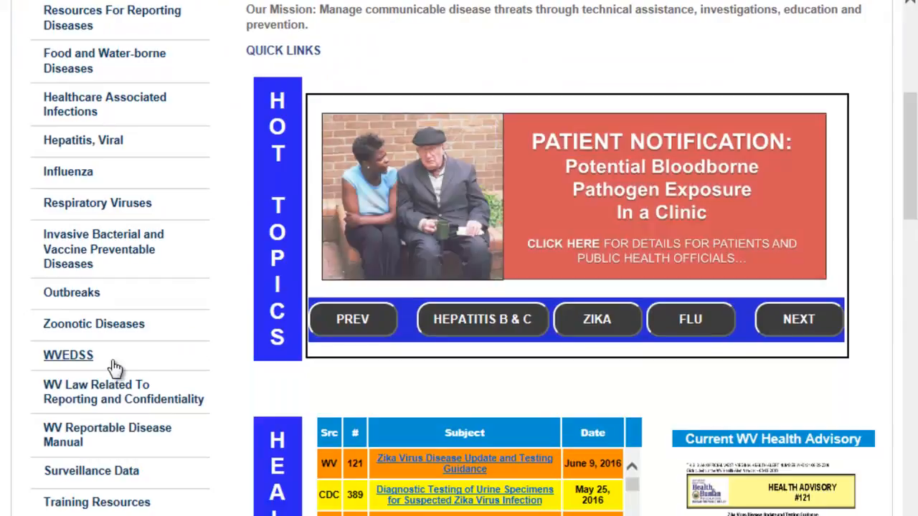
left_click(89, 360)
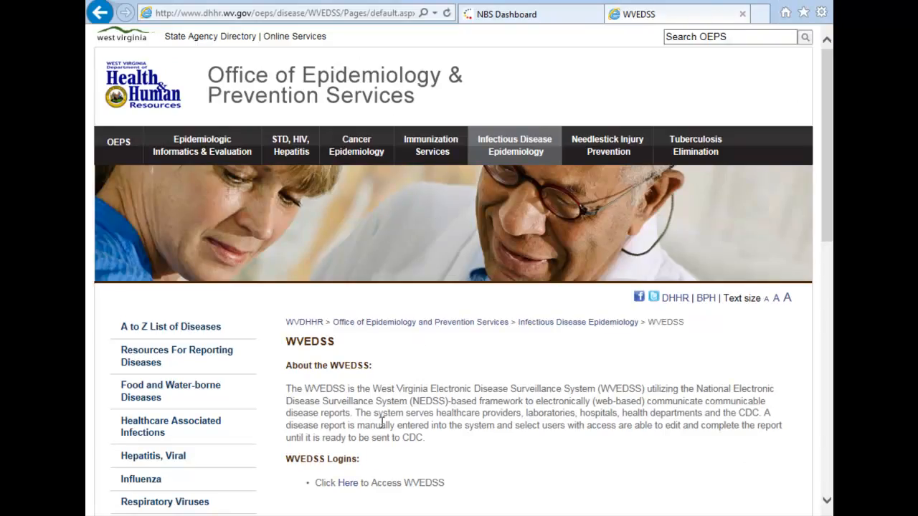
Step: Launch WVEDSS access, check Compatibility View settings, then close the NBS login and WVEDSS info tabs
left_click(351, 484)
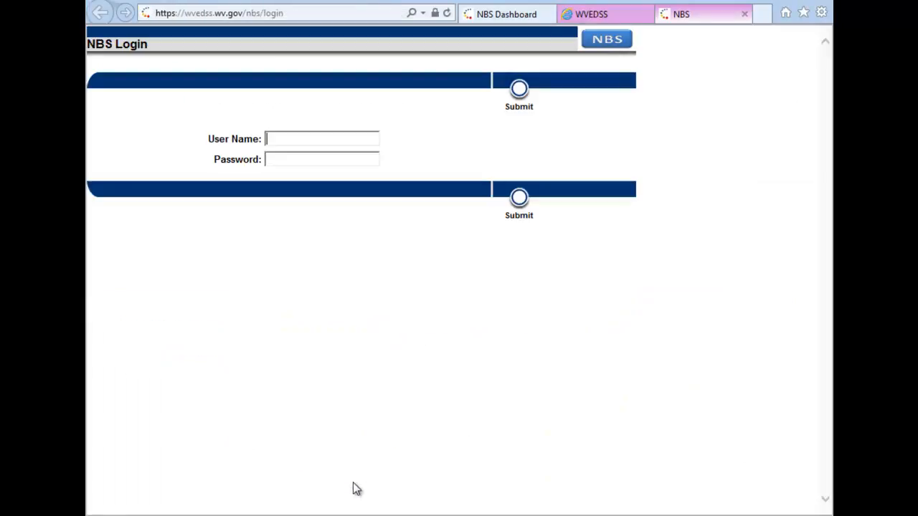
left_click(822, 14)
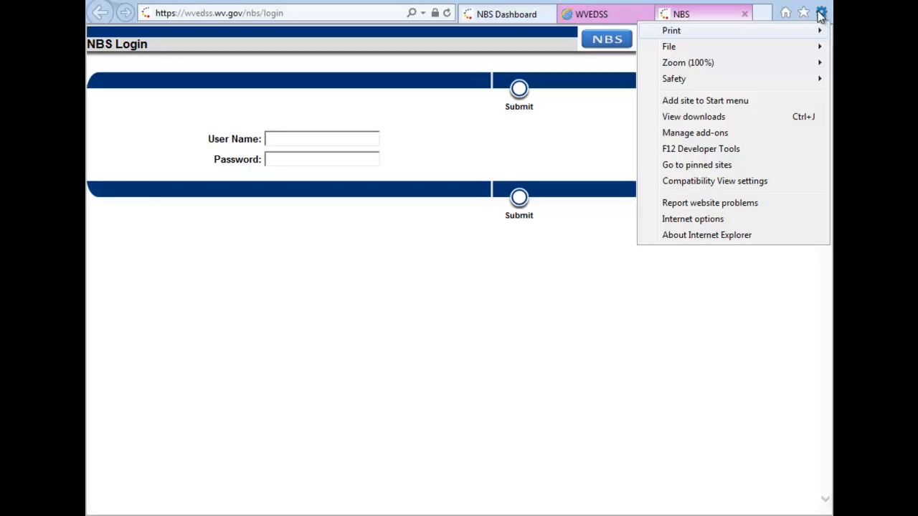
left_click(727, 182)
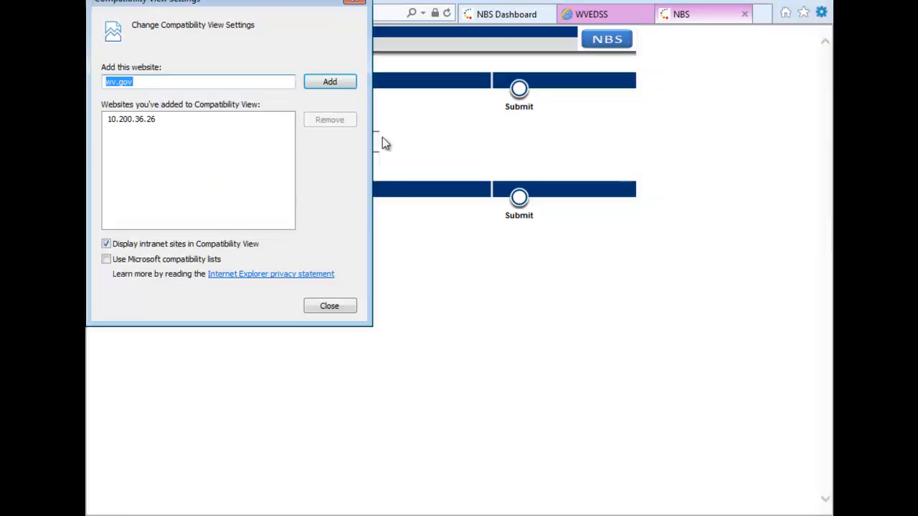
left_click(329, 306)
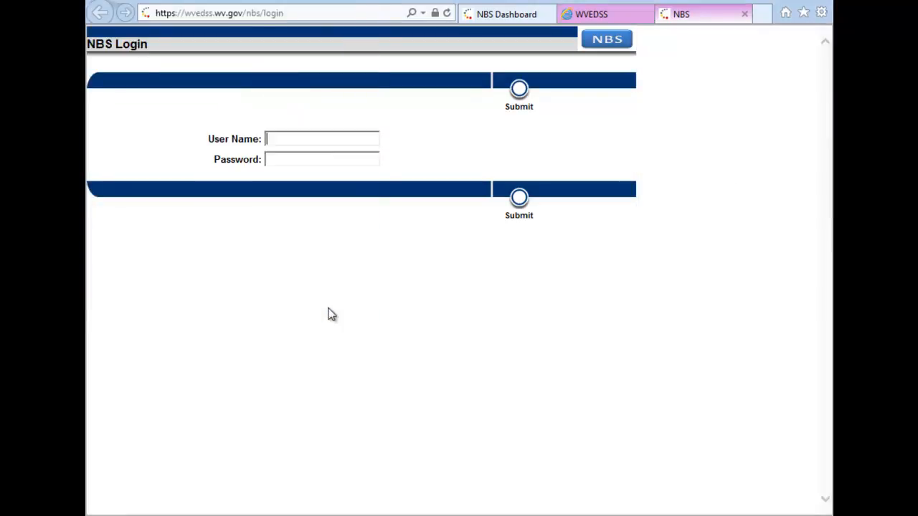
left_click(745, 15)
left_click(745, 15)
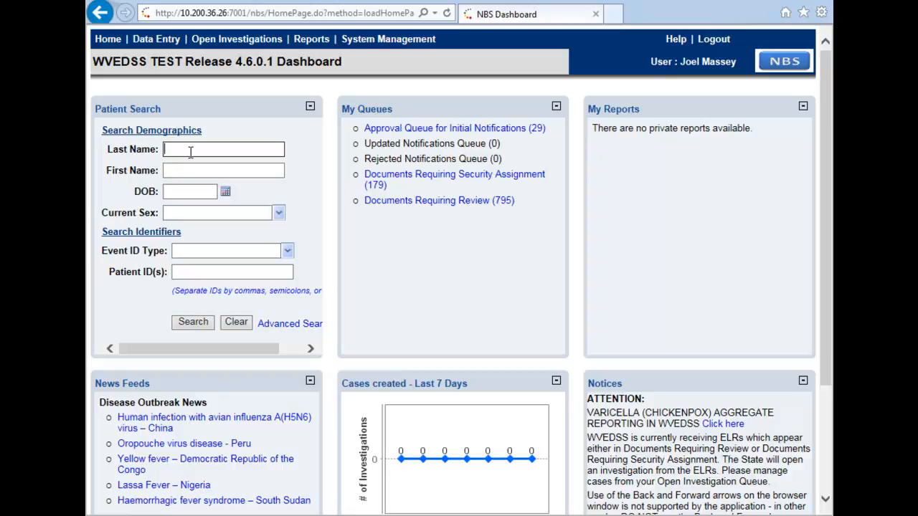
Step: Search patients by the new patient's last and first name, returning 0 matches
type("R")
type("h")
key("BackSpace")
type("hea")
key("Tab")
type("De")
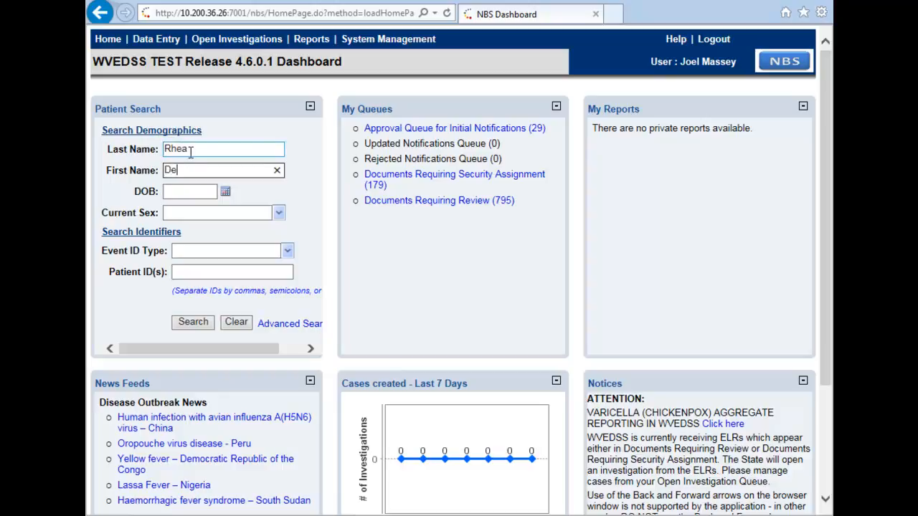
key("Return")
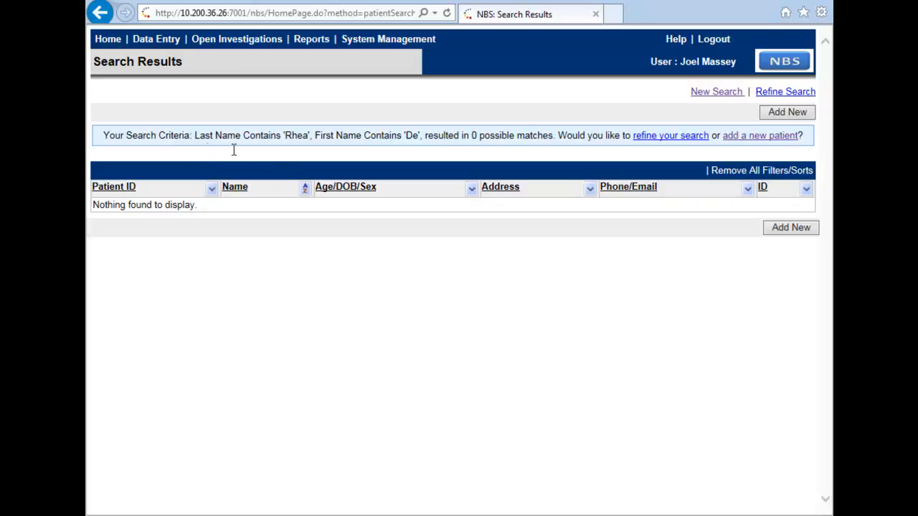
Step: Add a new patient with uppercase last and first names and DOB 12/25/2011
left_click(782, 231)
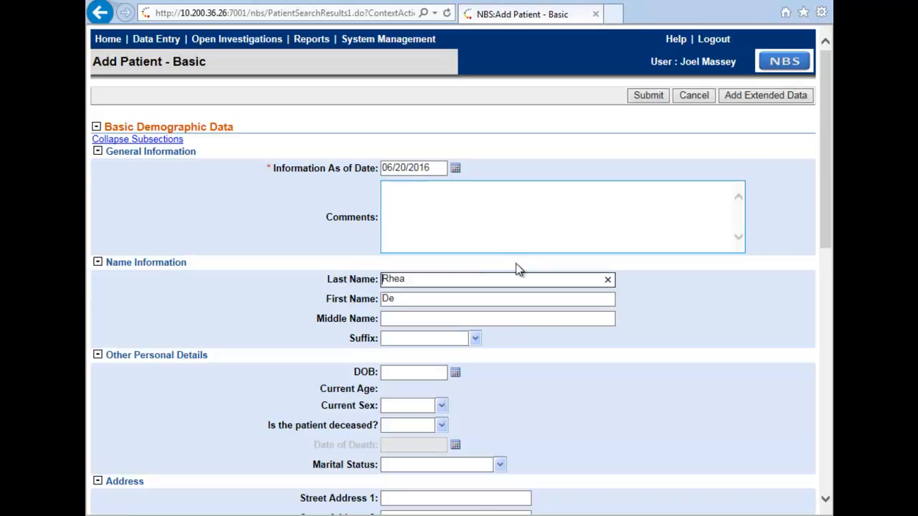
double_click(463, 280)
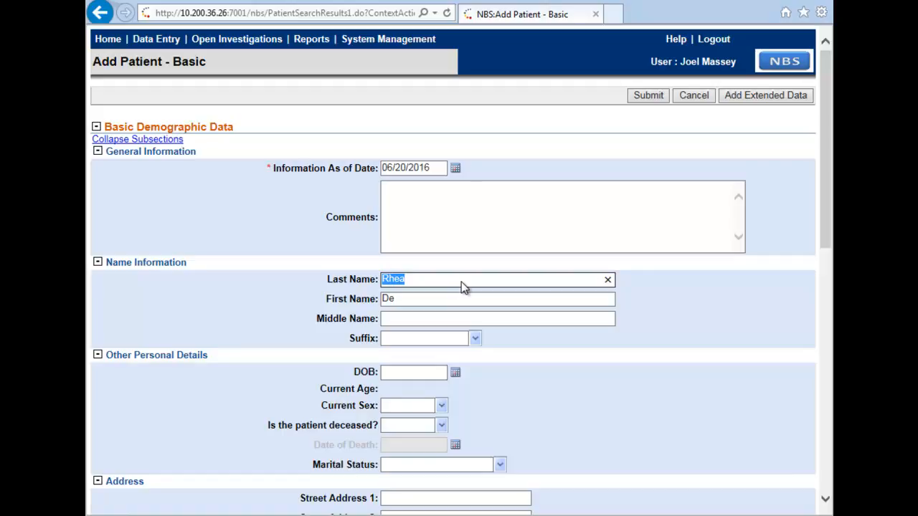
type("RHEA")
key("Tab")
type("DEAH")
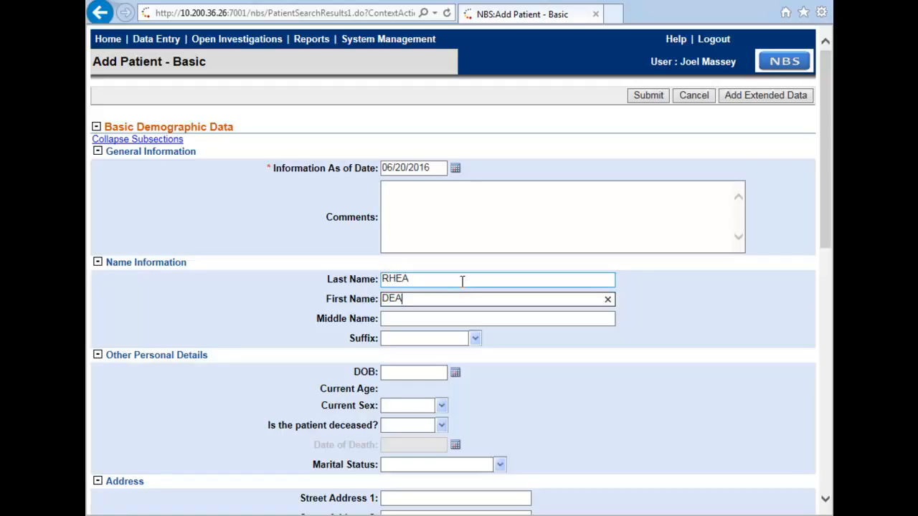
key("Tab")
key("Tab")
key("Tab")
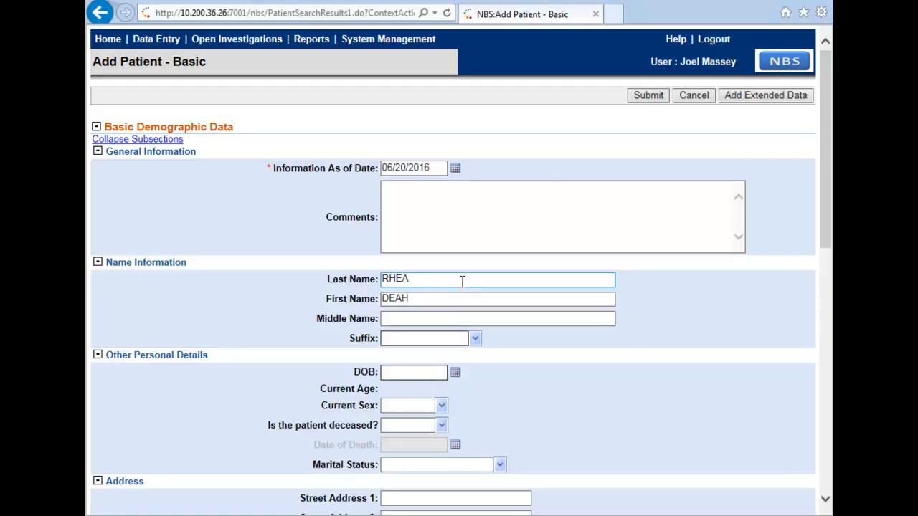
type("12/25/1")
key("BackSpace")
type("2011")
Step: Pick December 25 in the DOB calendar; set sex Female, deceased No, marital status Single, never married
left_click(457, 373)
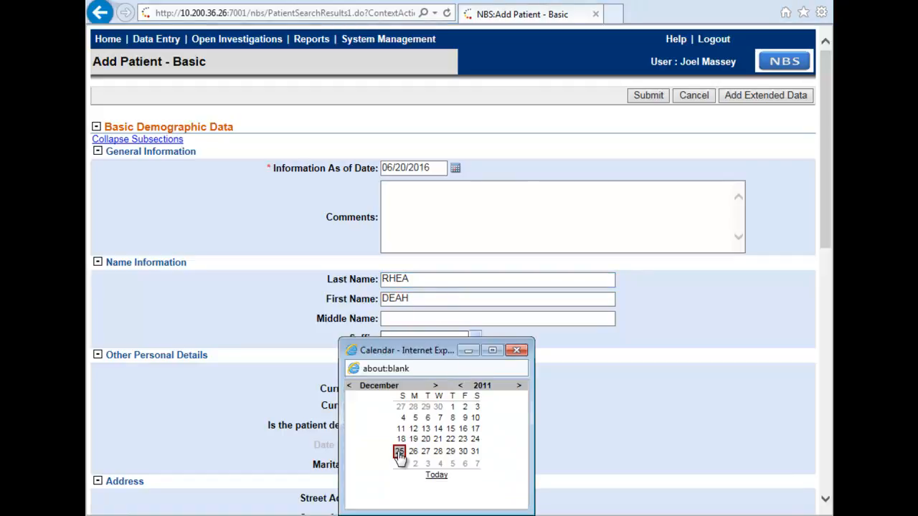
left_click(399, 452)
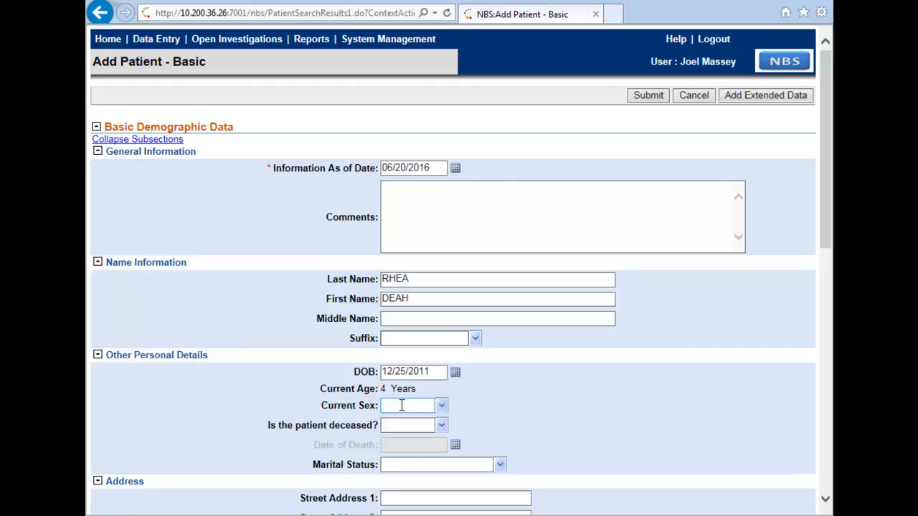
left_click(426, 407)
type("Female")
left_click(423, 425)
type("No")
left_click(435, 466)
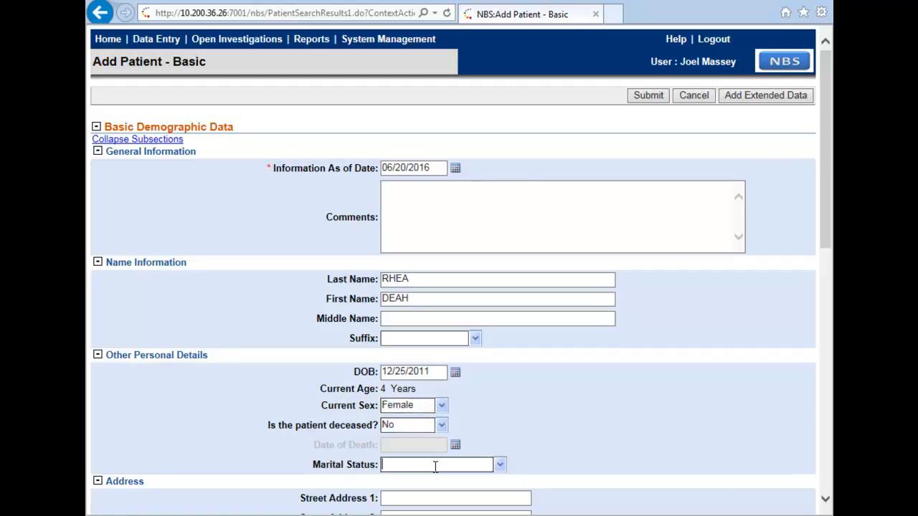
type("S")
left_click(540, 452)
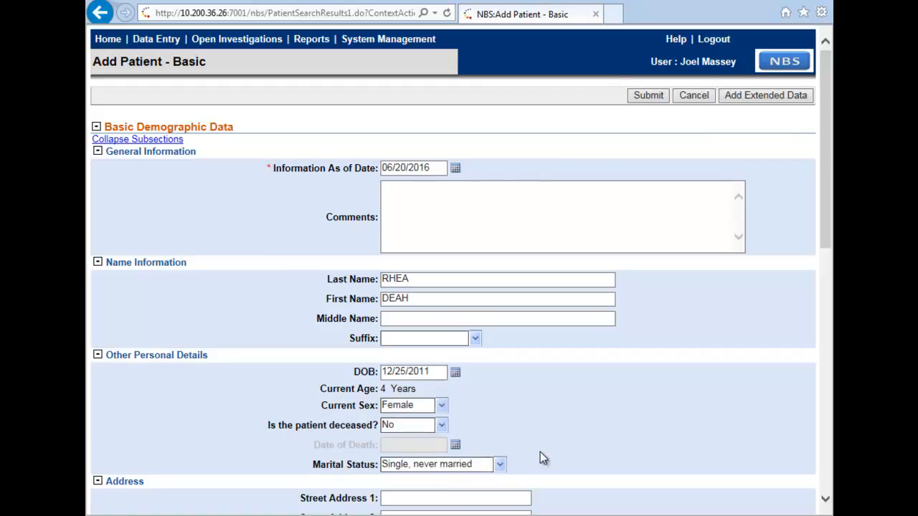
Step: Enter the patient's street address, city, zip code and home phone number
scroll(540, 451, "down", 3)
scroll(539, 451, "down", 3)
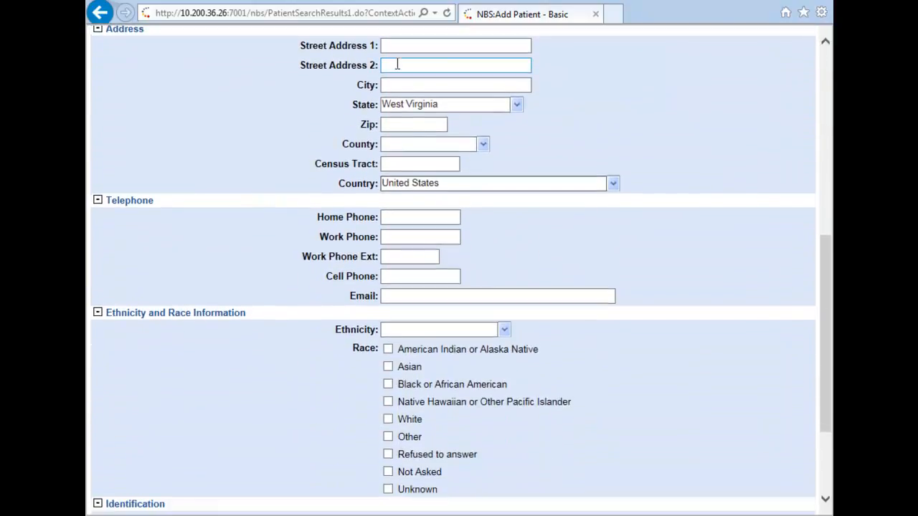
left_click(399, 46)
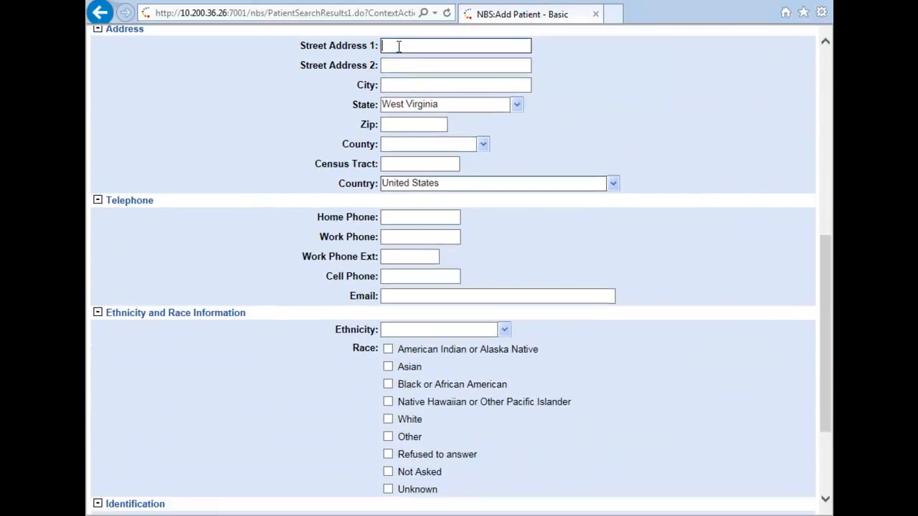
type("350 Capitol Street")
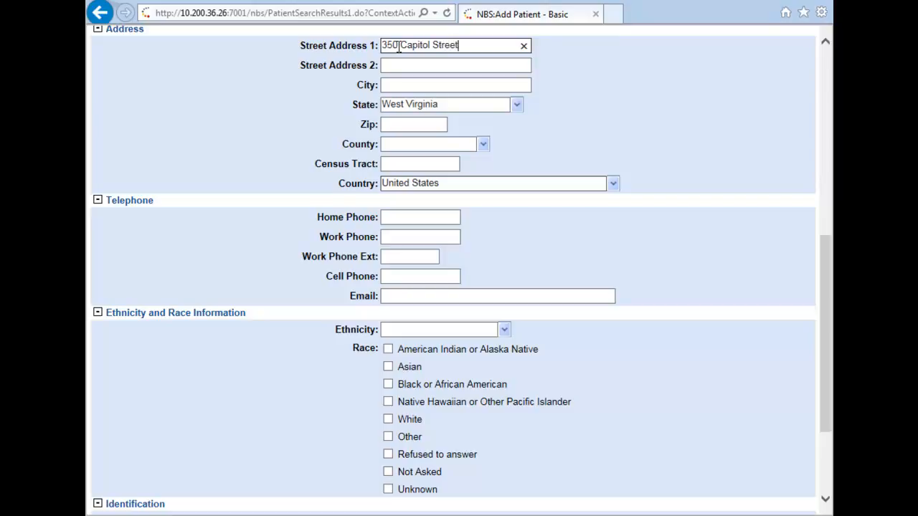
key("Tab")
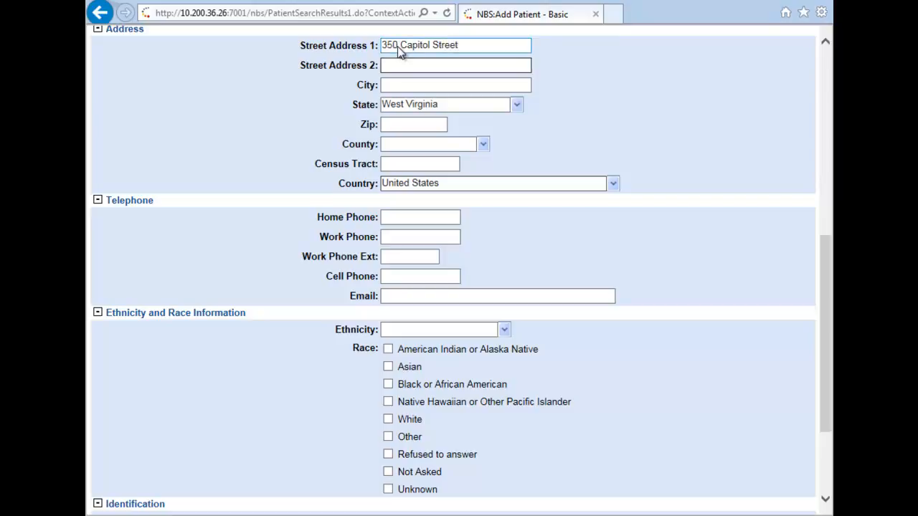
key("Tab")
type("Charleston")
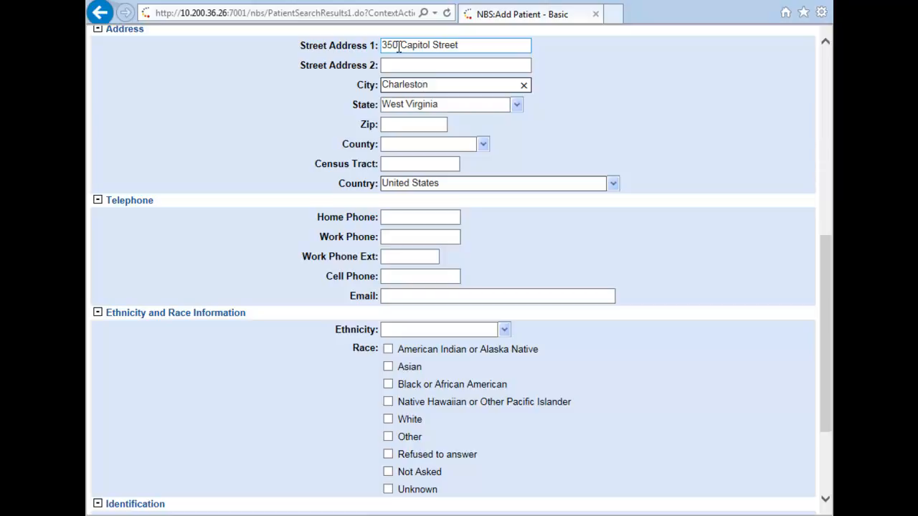
key("Tab")
key("Tab")
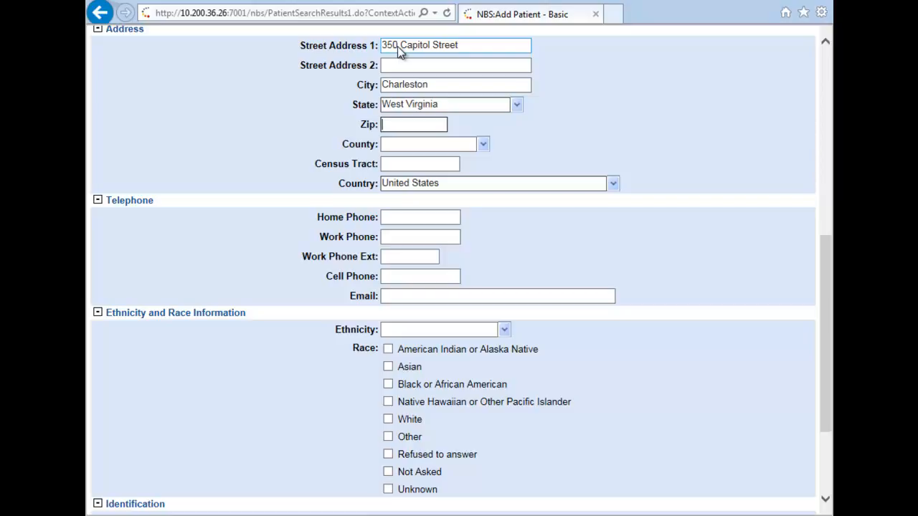
type("25301")
key("Tab")
key("Tab")
key("Tab")
key("Tab")
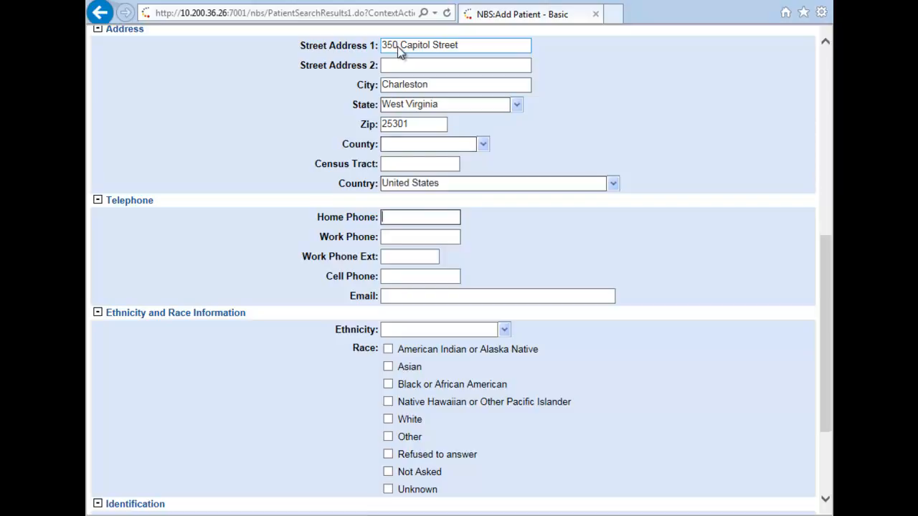
type("333-333-4444")
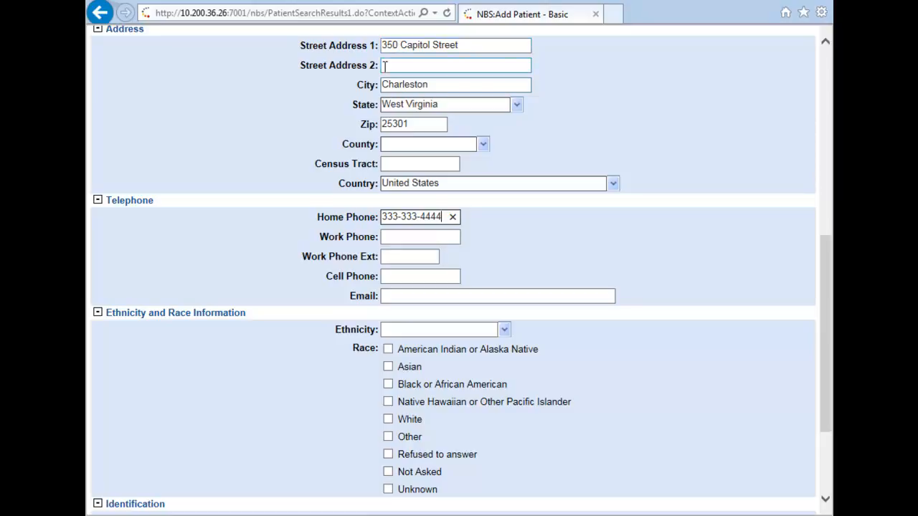
Step: Set ethnicity to Not Hispanic or Latino and race to White
left_click(455, 329)
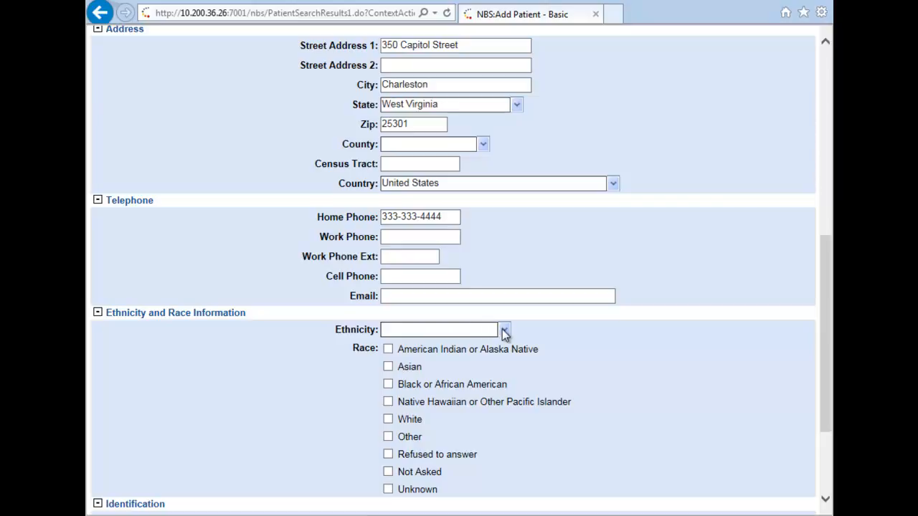
left_click(502, 330)
left_click(472, 367)
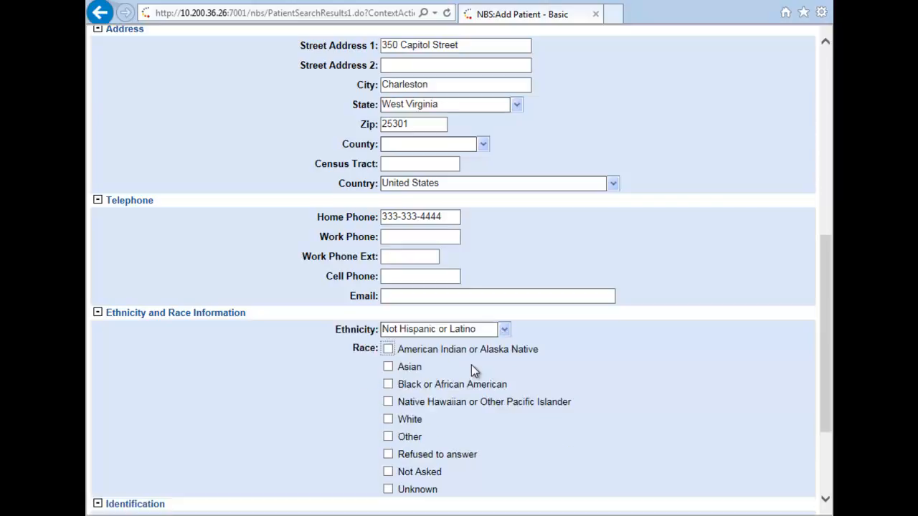
left_click(389, 420)
Step: Enter a Social Security ID, assigned by Social Security Administration, with the patient's SSN value
scroll(304, 407, "down", 3)
left_click(401, 417)
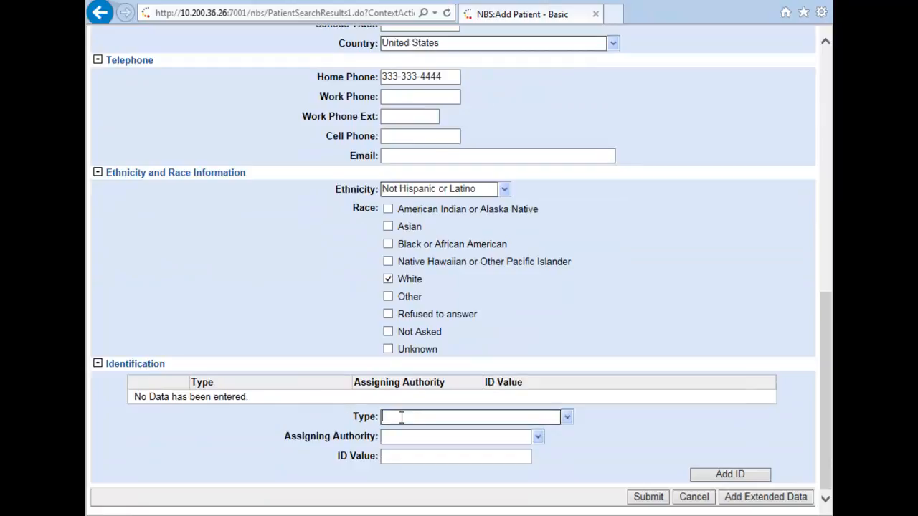
type("Social Security")
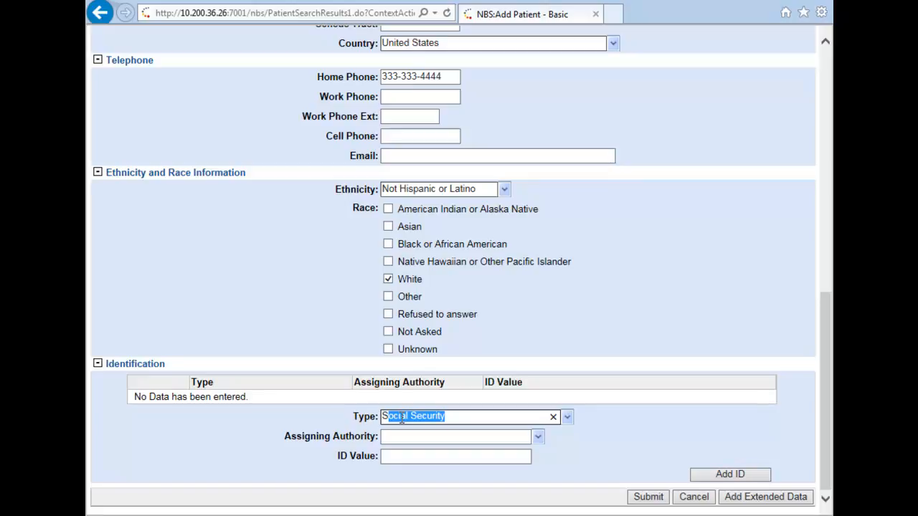
left_click(442, 437)
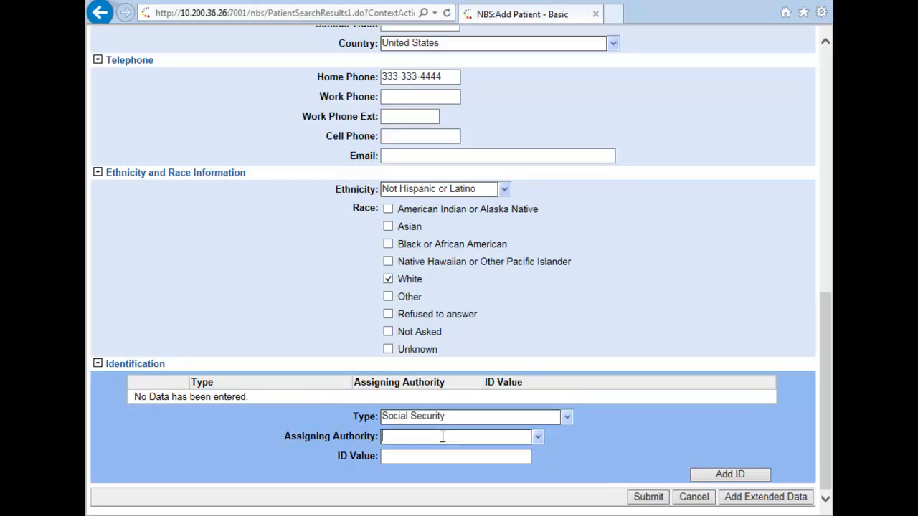
type("Social Security Administration")
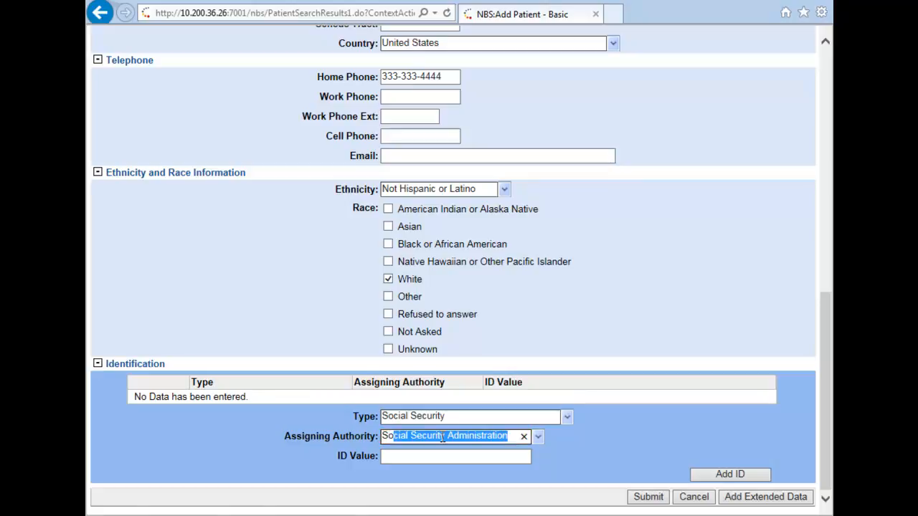
left_click(445, 456)
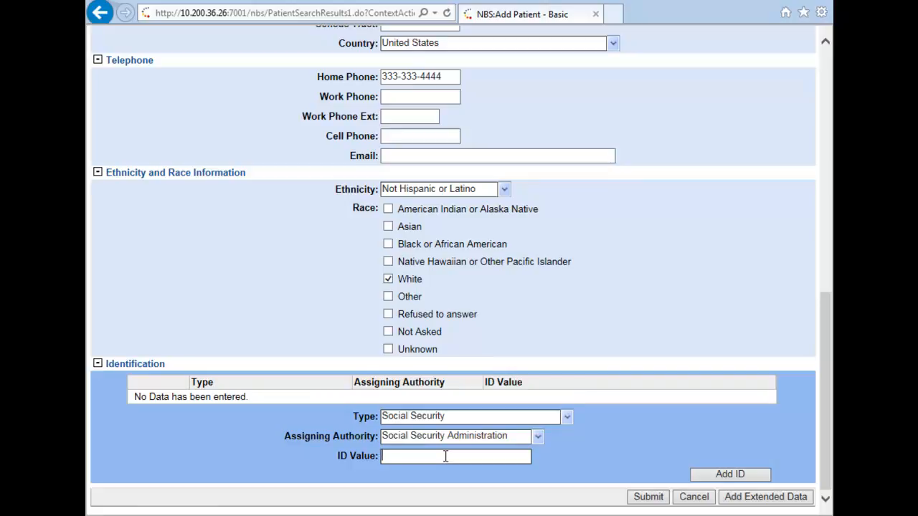
type("999999999")
Step: Add the Social Security ID and submit the patient, opening their Patient File summary
left_click(699, 476)
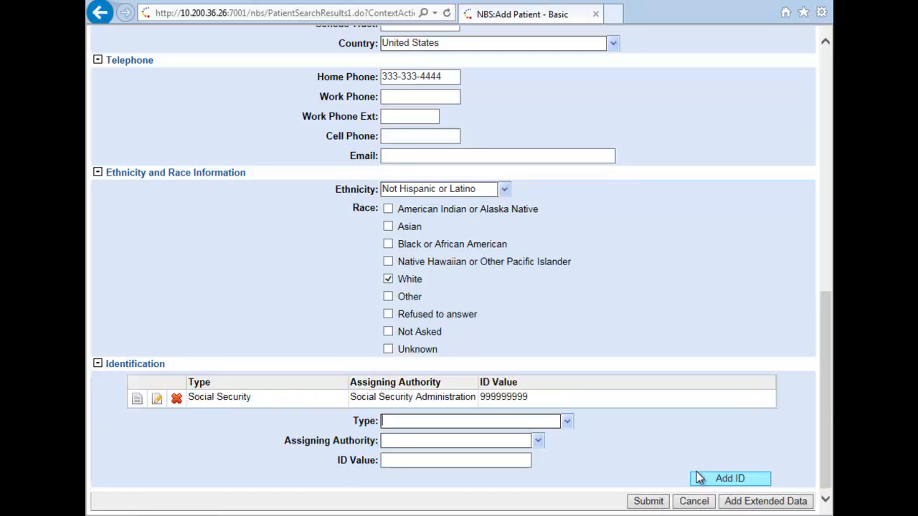
left_click(648, 501)
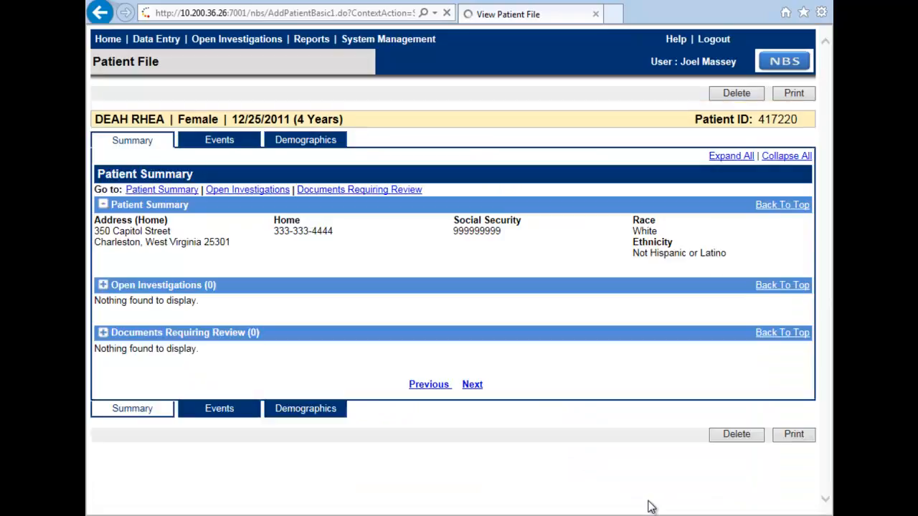